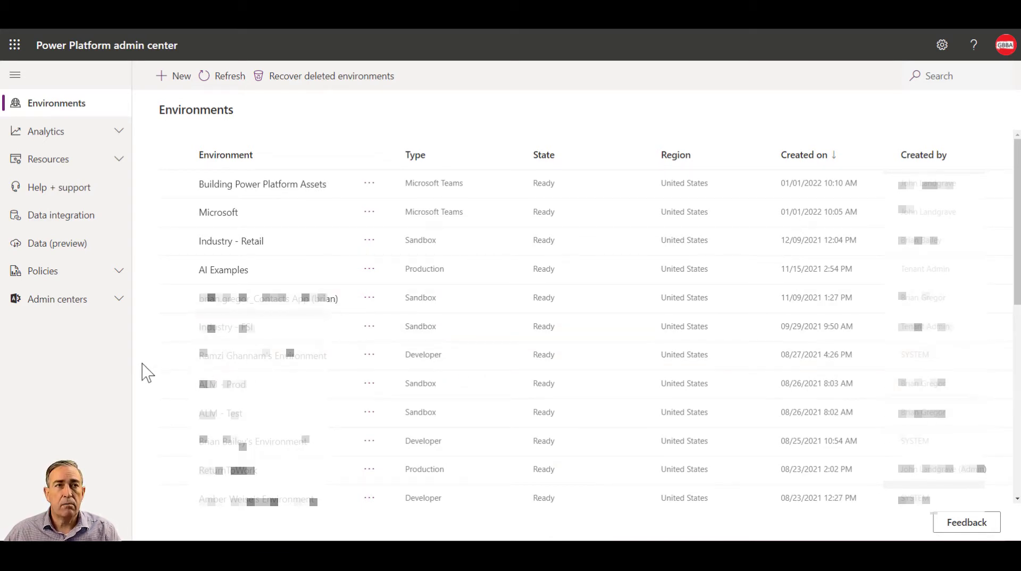
Review who may install on-premises data gateways, and check the tenant isolation policy rules.
left_click(58, 258)
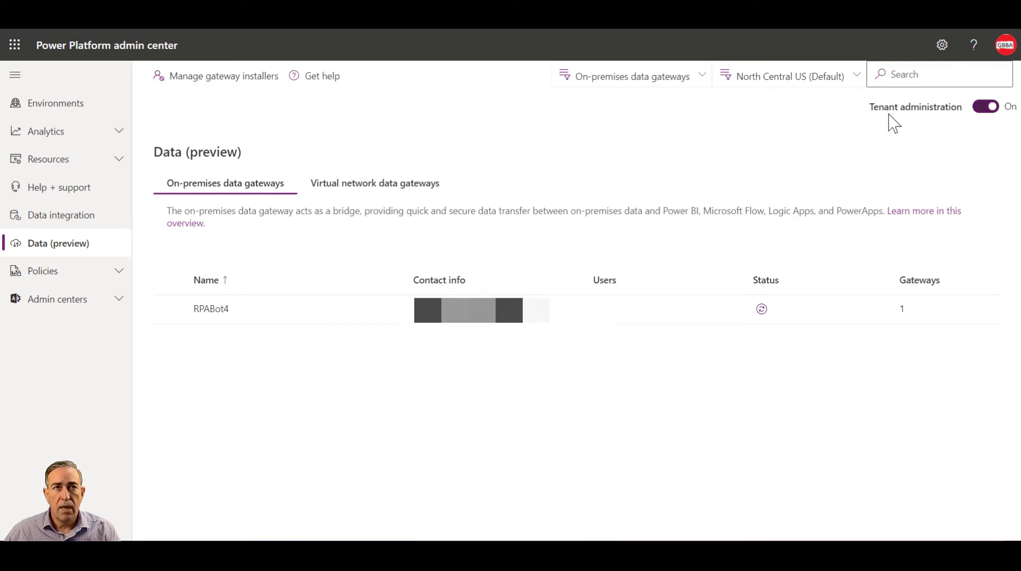
left_click(239, 87)
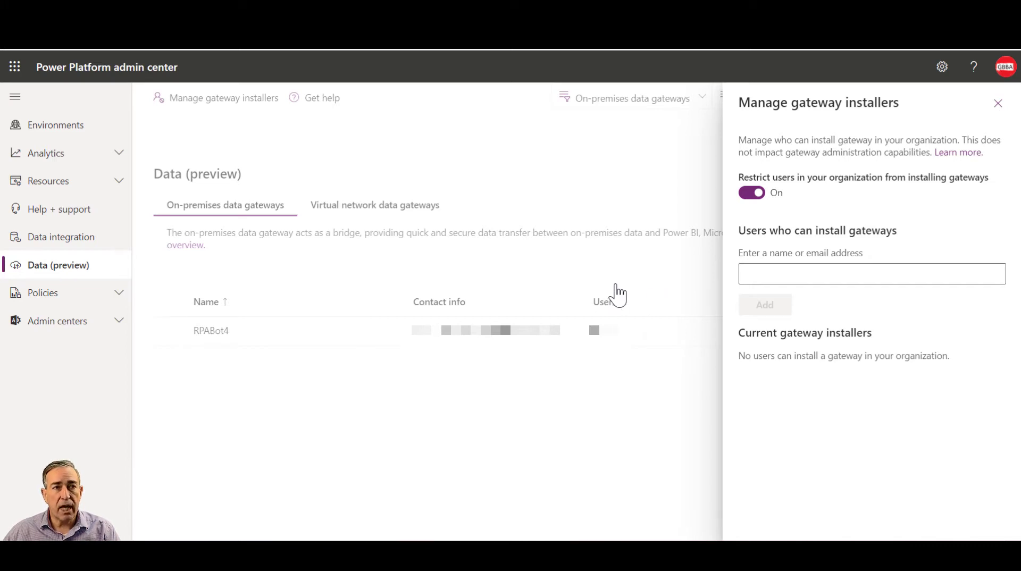
left_click(121, 297)
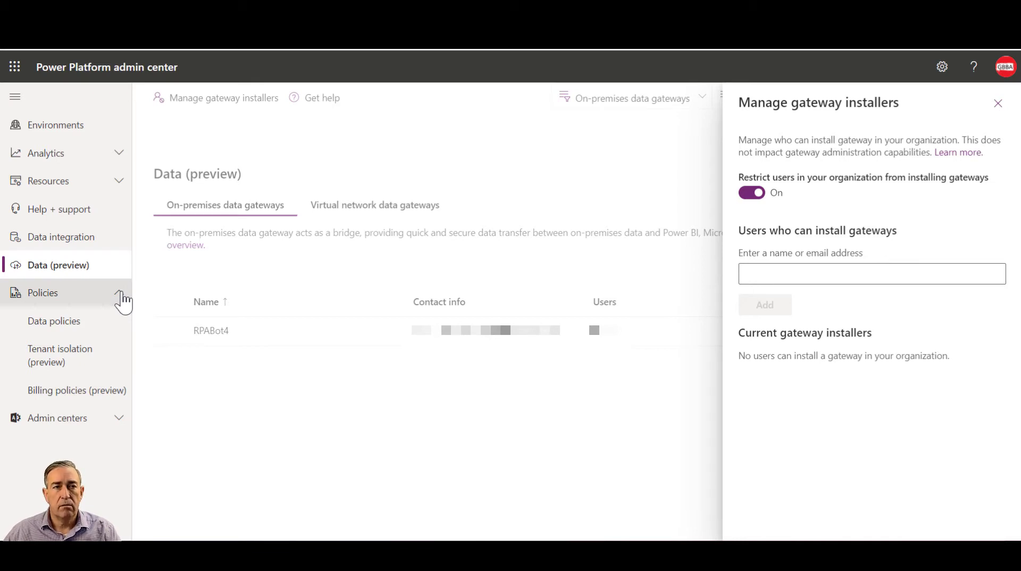
left_click(81, 363)
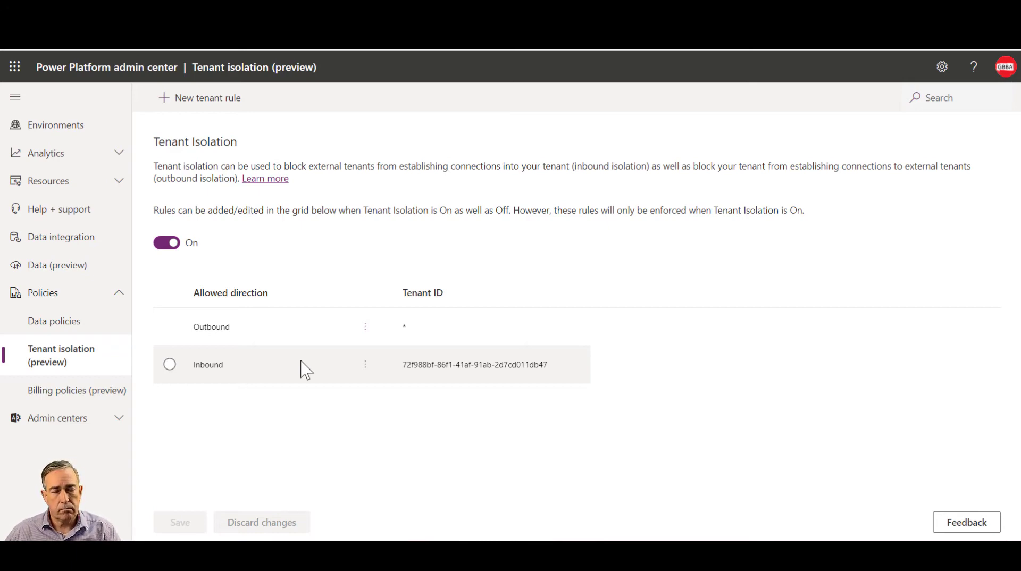
Open the Developer Environment Policy data policy for editing and go to its Business group of prebuilt connectors.
left_click(59, 322)
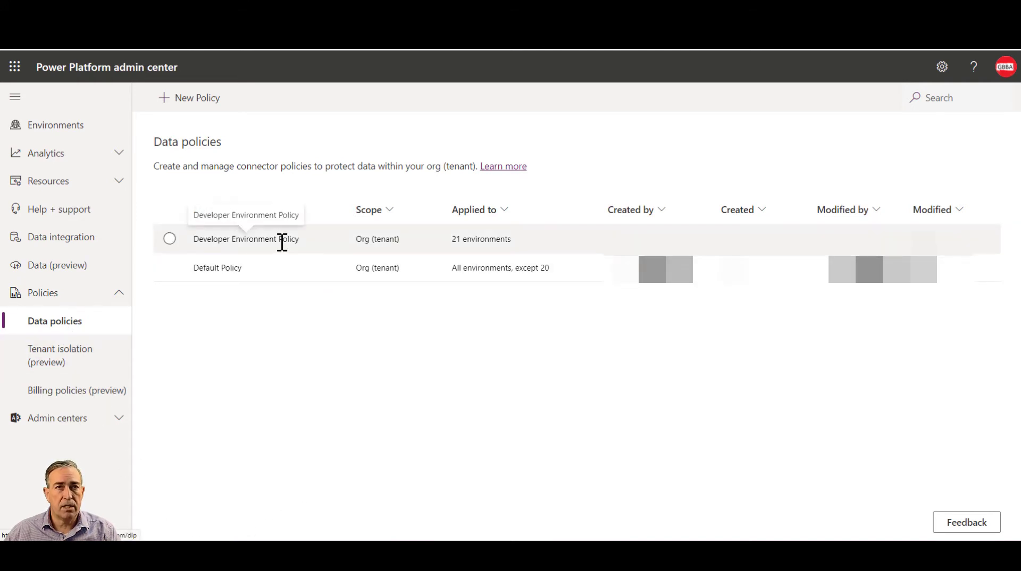
left_click(170, 240)
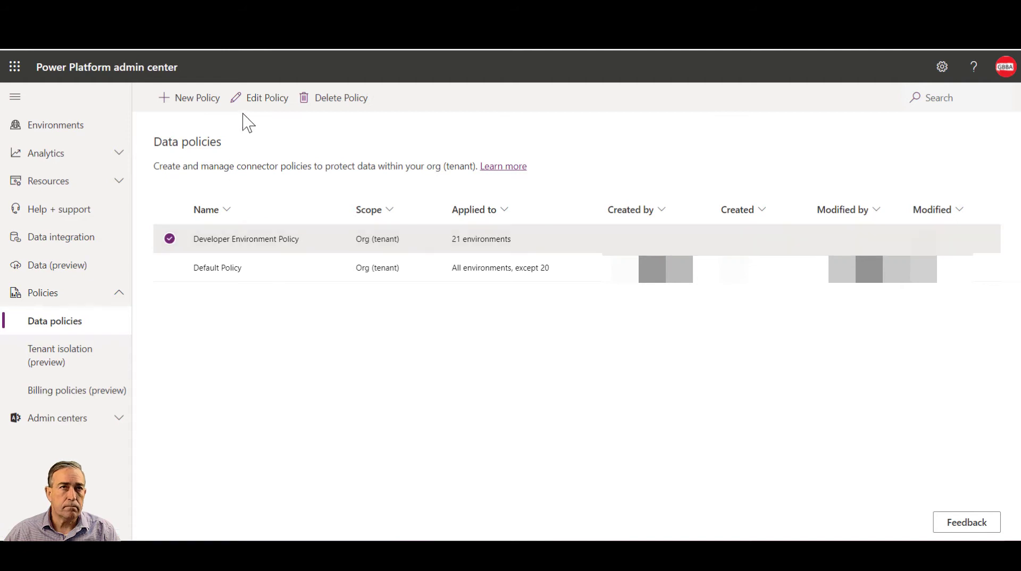
left_click(260, 98)
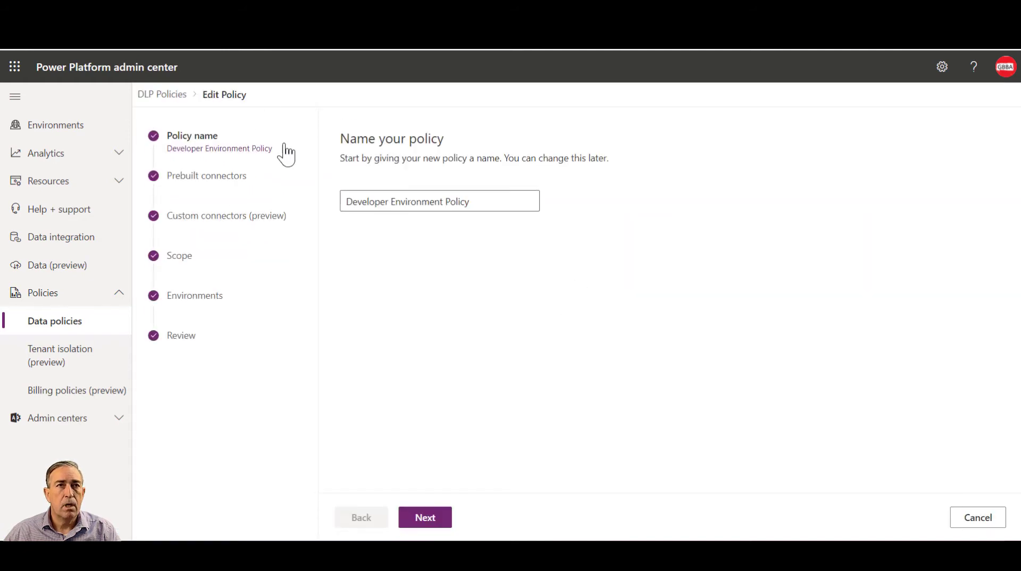
left_click(425, 518)
left_click(389, 209)
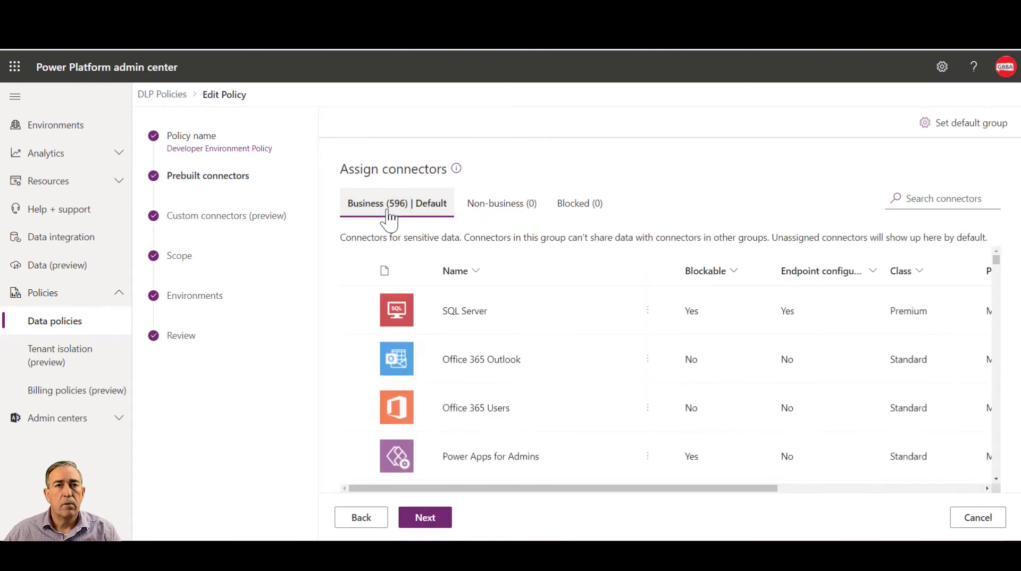
left_click(648, 311)
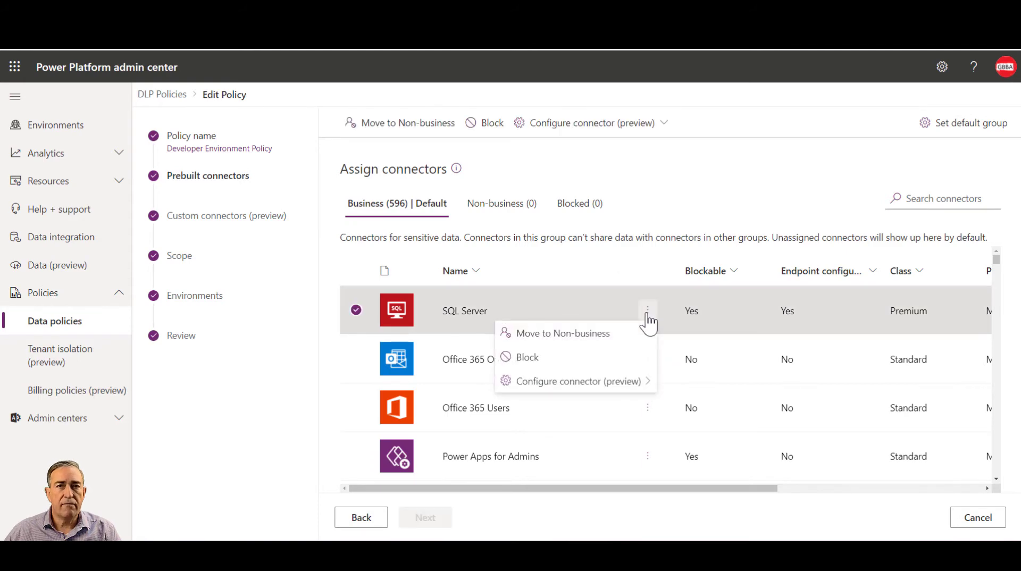
mouse_move(633, 392)
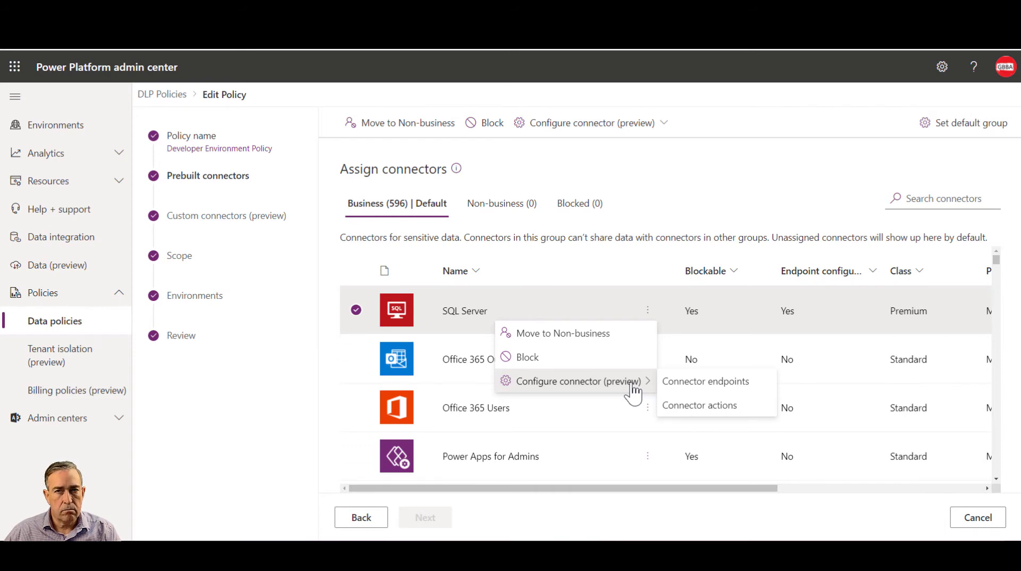
left_click(704, 392)
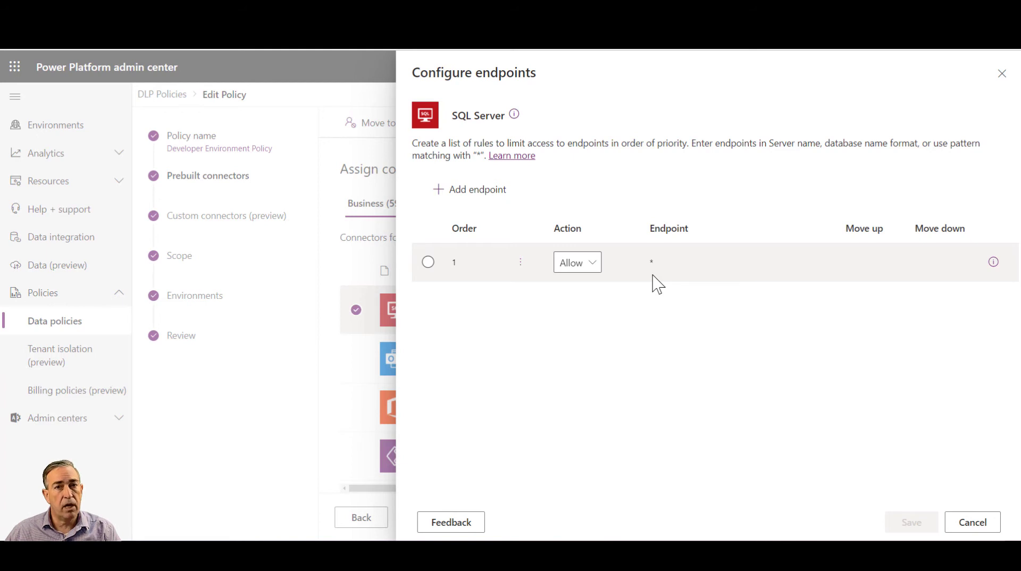
left_click(477, 191)
left_click(720, 261)
type("https")
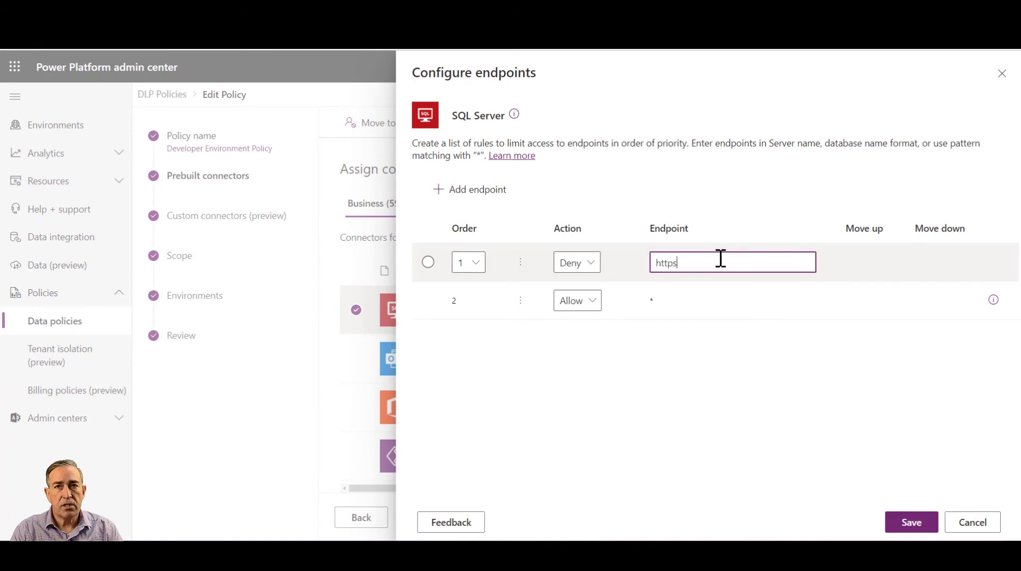
type("://dev.conto")
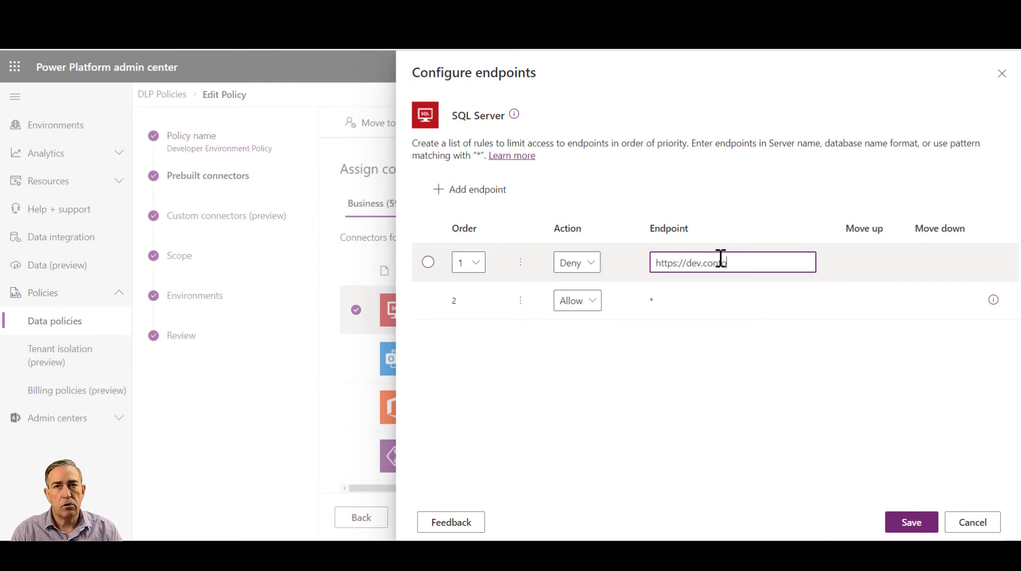
type("so.com")
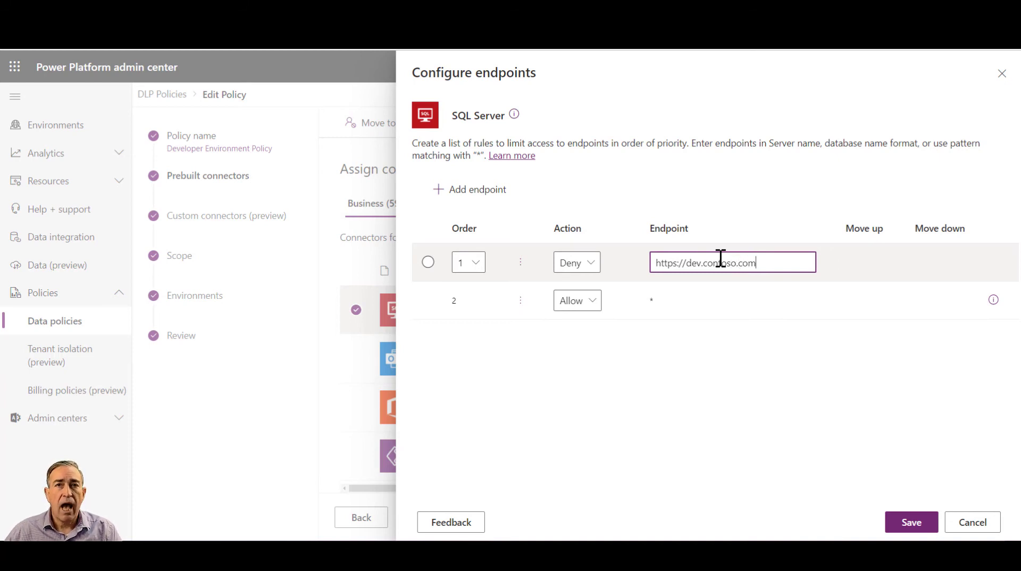
left_click(590, 269)
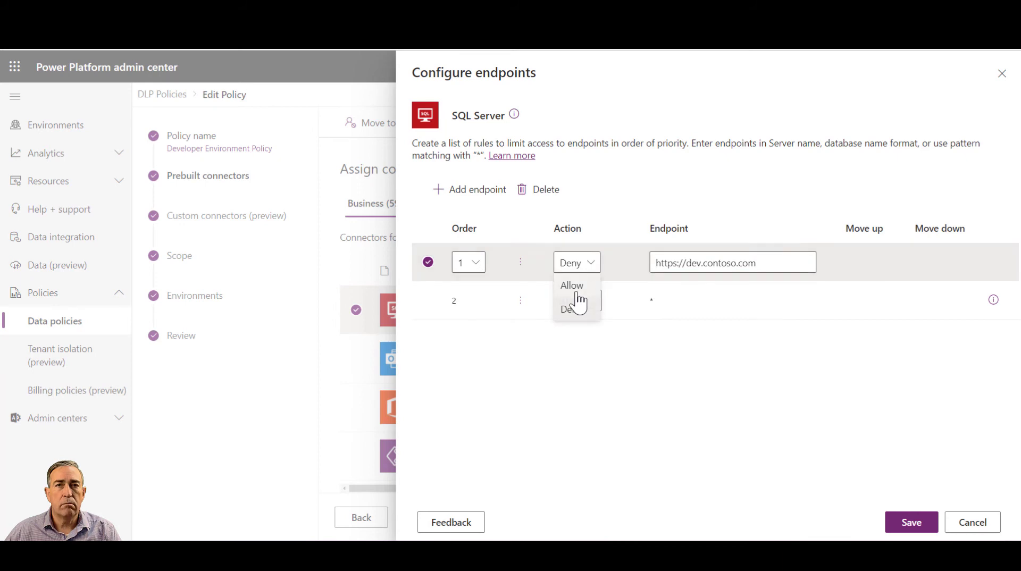
left_click(577, 292)
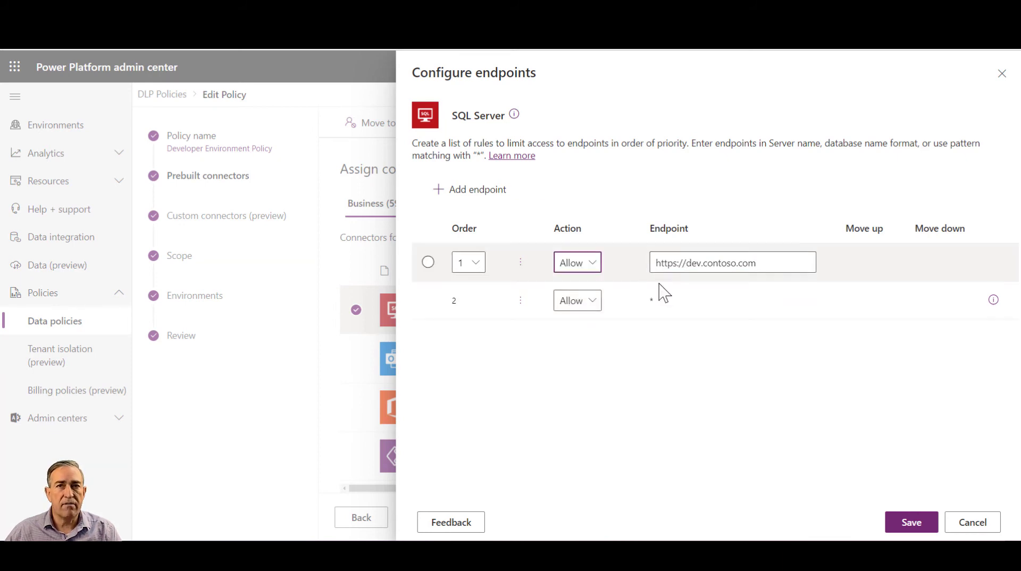
left_click(595, 308)
left_click(571, 349)
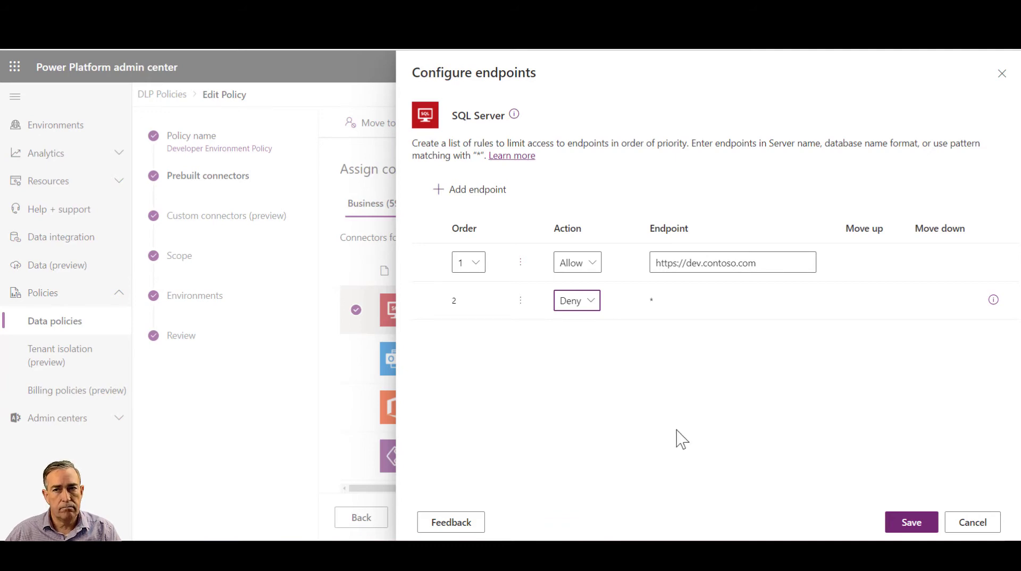
left_click(978, 526)
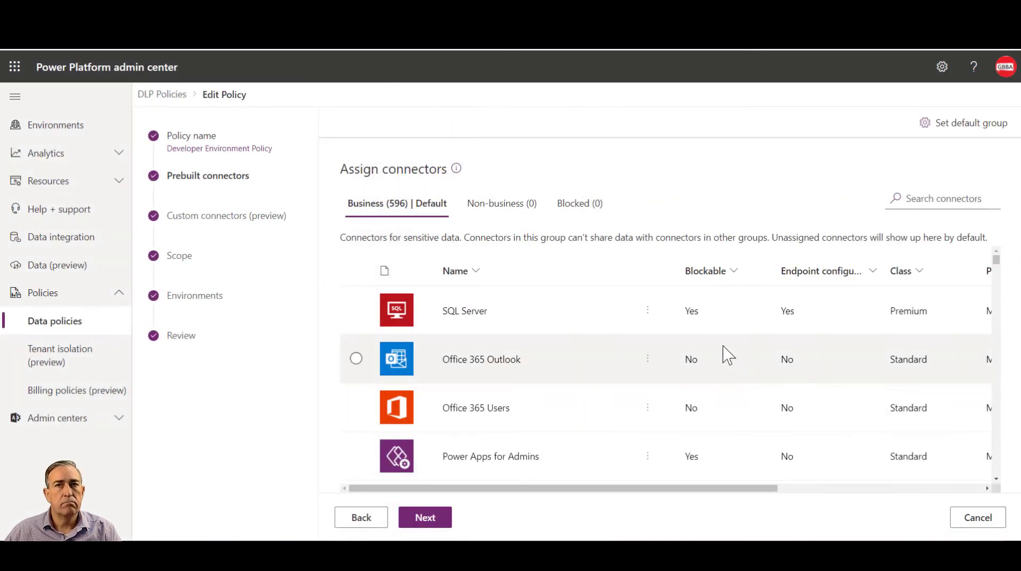
Open the connector actions of SQL Server and review the full list of actions.
left_click(648, 313)
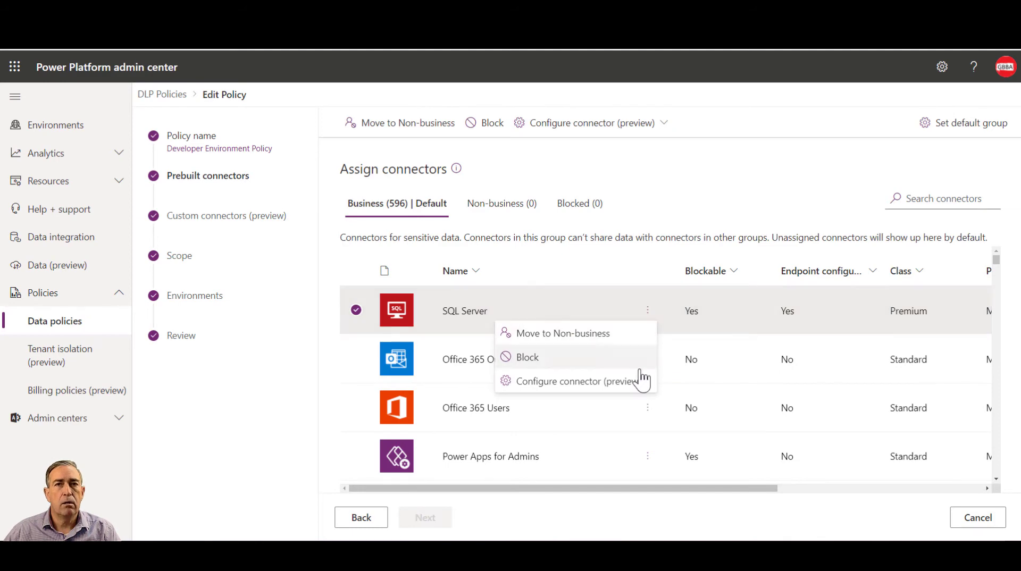
left_click(699, 406)
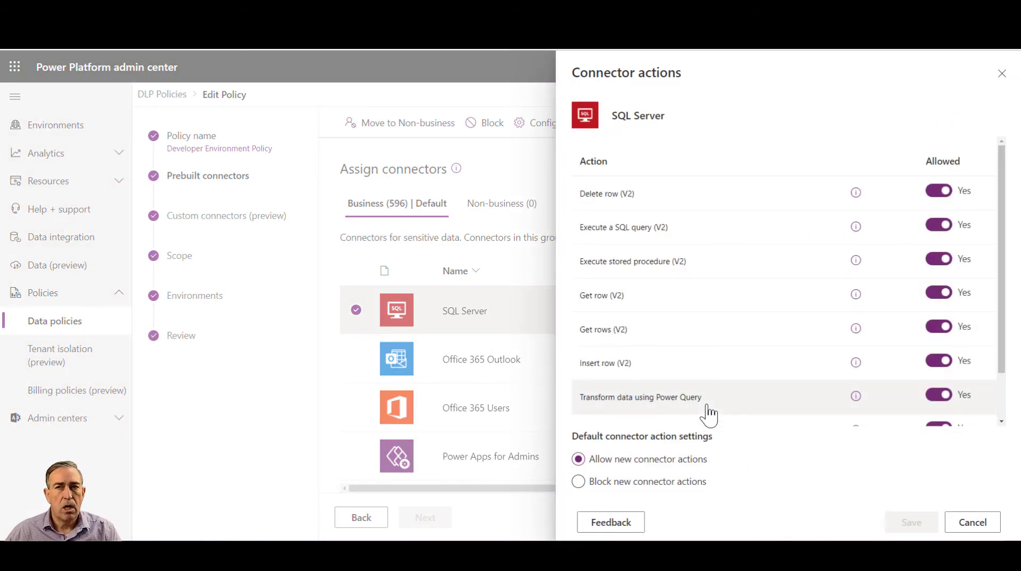
scroll(1004, 282, "down", 1)
left_click_drag(1004, 281, 990, 231)
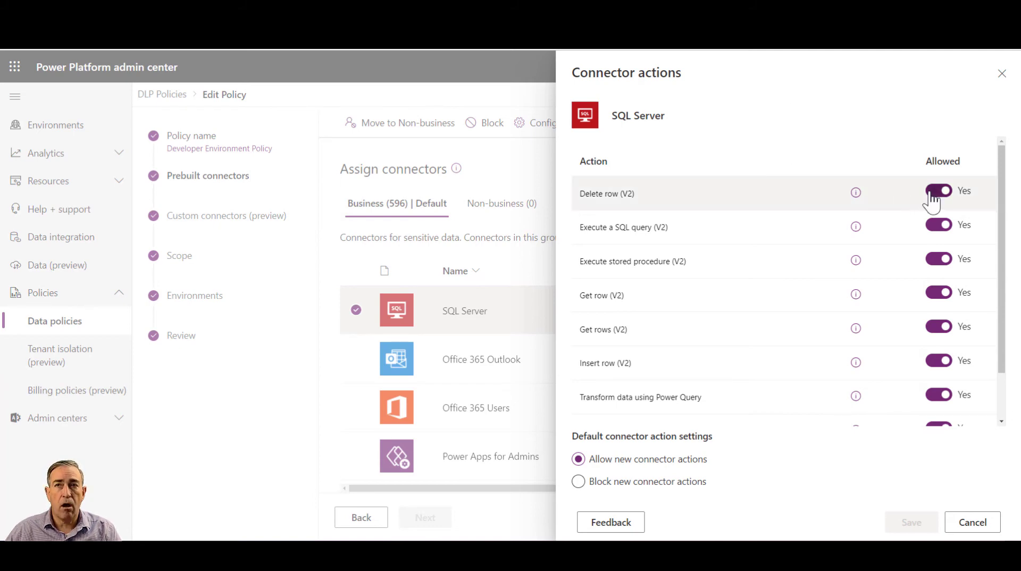
Disallow every SQL Server connector action except Execute stored procedure (V2).
left_click(937, 191)
left_click(936, 225)
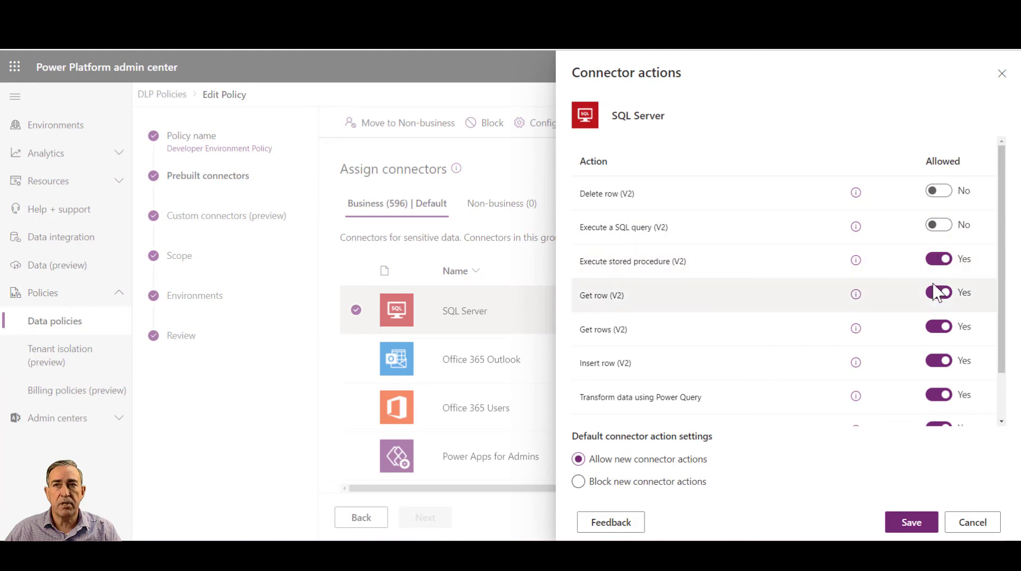
left_click(936, 292)
left_click(936, 327)
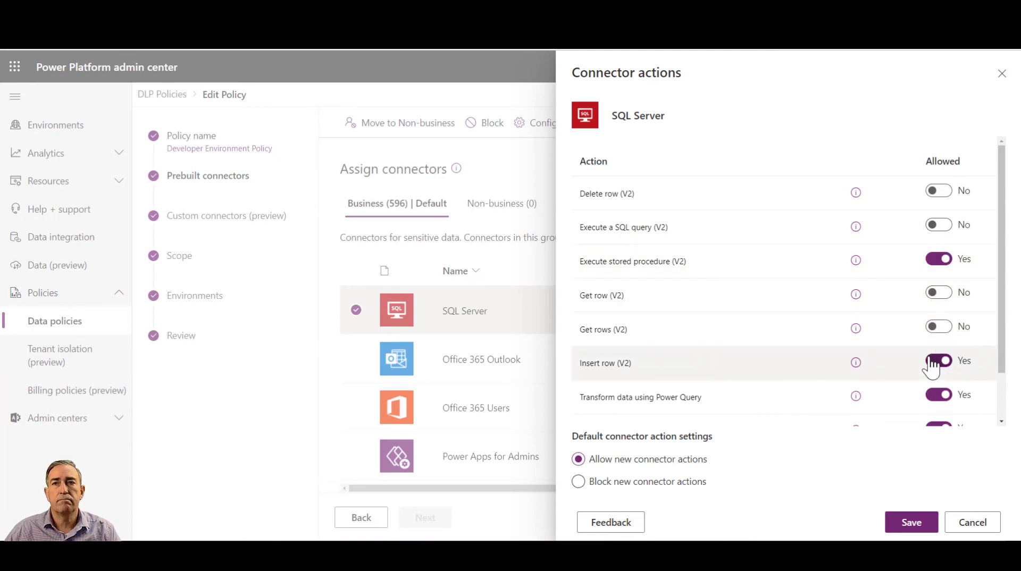
left_click(937, 360)
left_click(936, 396)
left_click_drag(1003, 364, 985, 413)
left_click(937, 372)
left_click(937, 407)
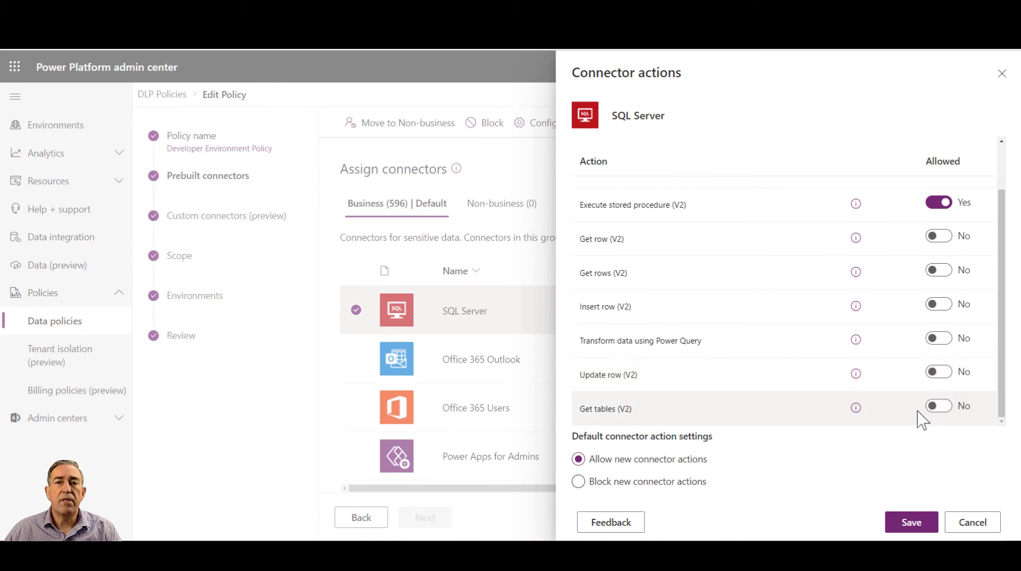
Set the SQL Server default to Block new connector actions, and leave the connector actions and the policy without saving.
left_click(579, 484)
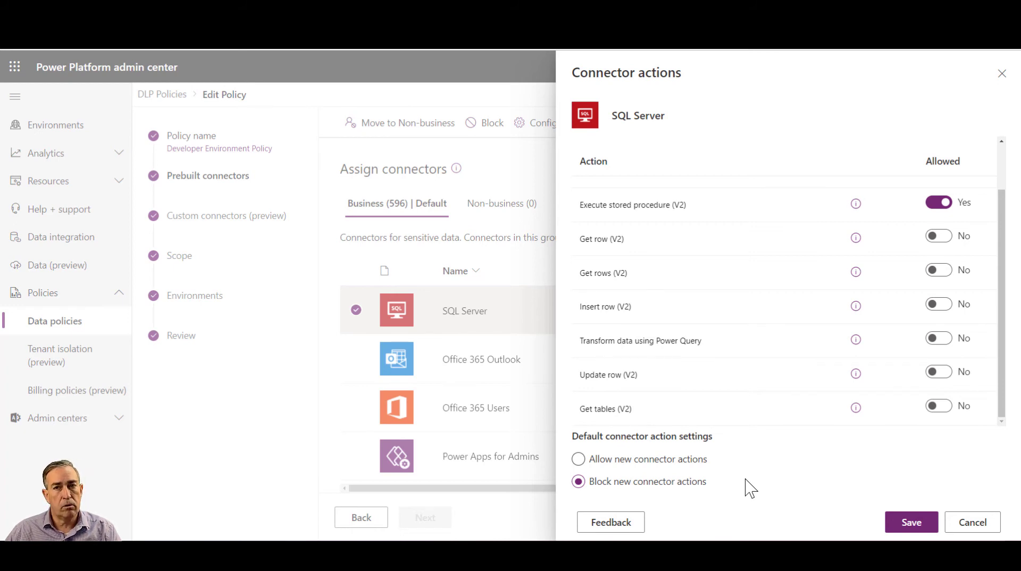
left_click(981, 525)
left_click(982, 526)
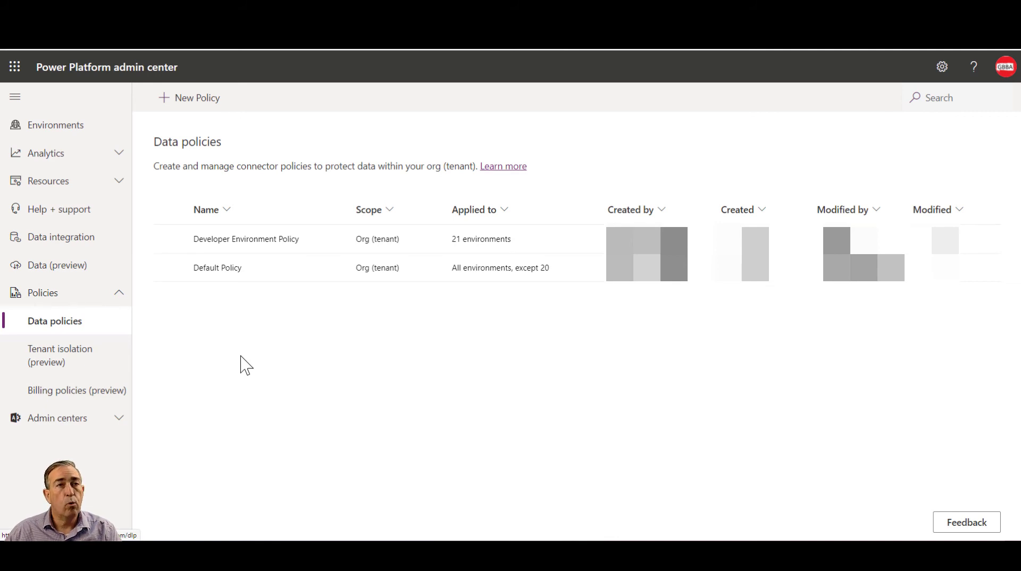
Open the Power Apps analytics and switch the report to tenant level analytics.
left_click(120, 159)
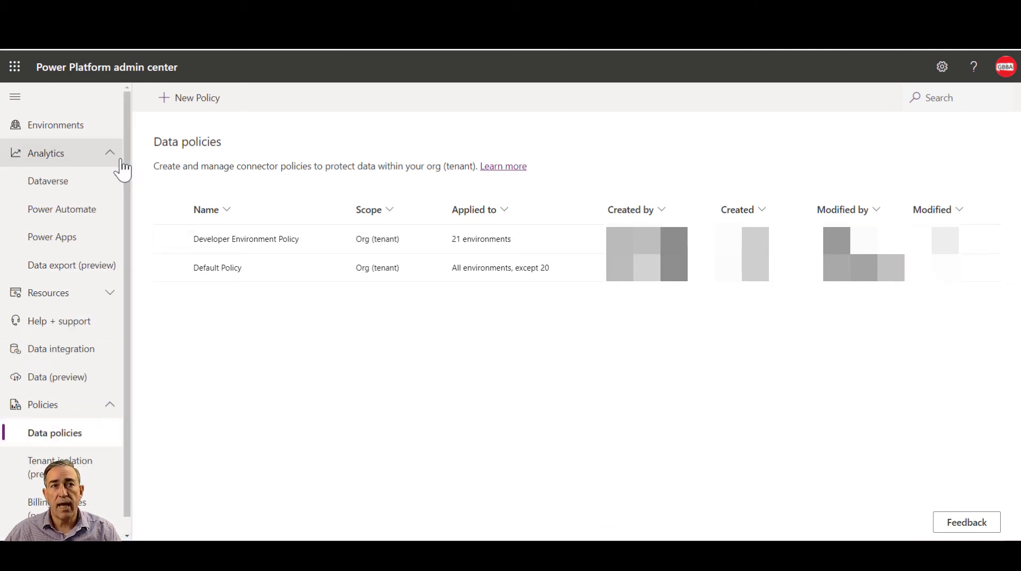
left_click(79, 245)
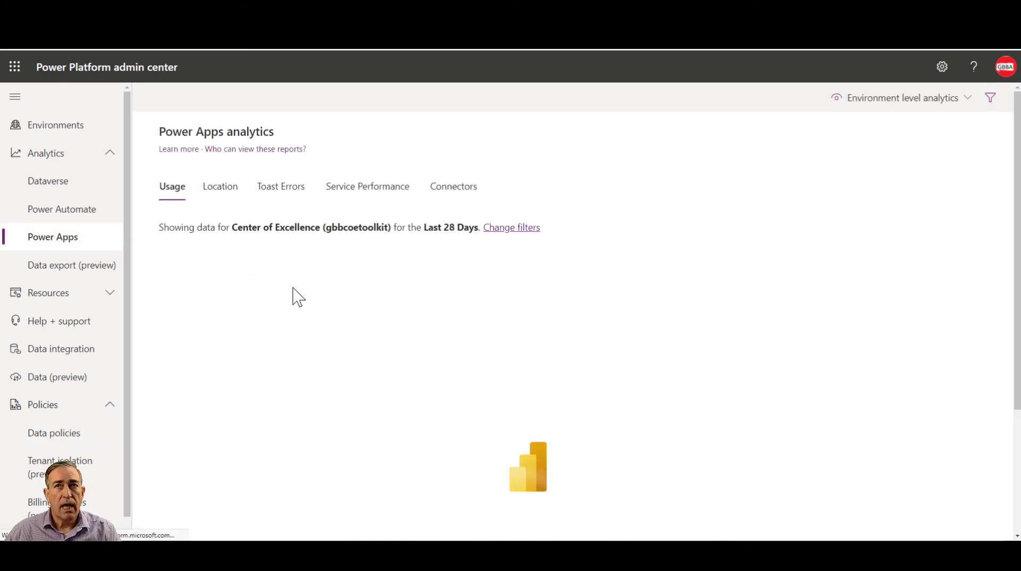
left_click(954, 110)
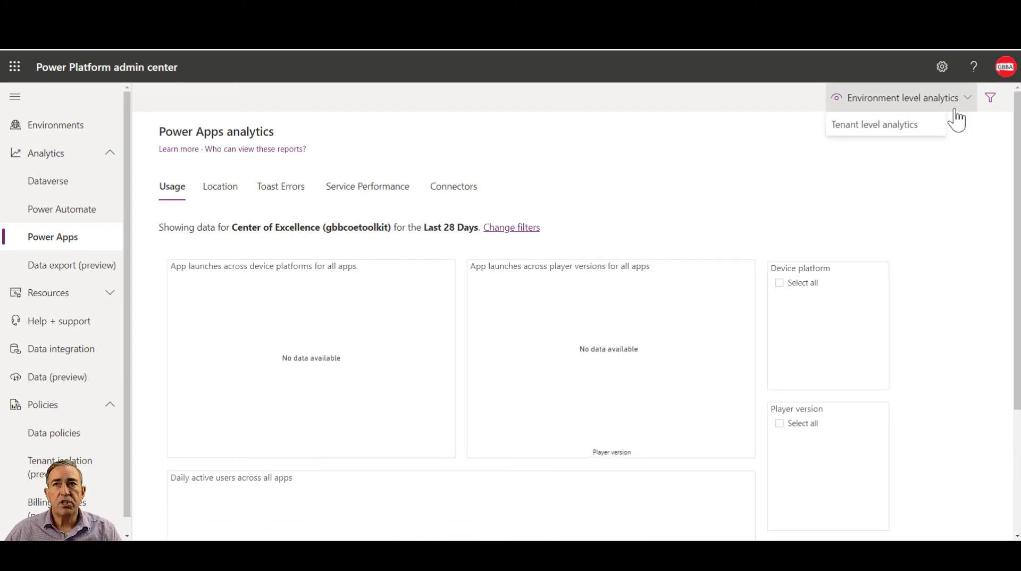
left_click(911, 130)
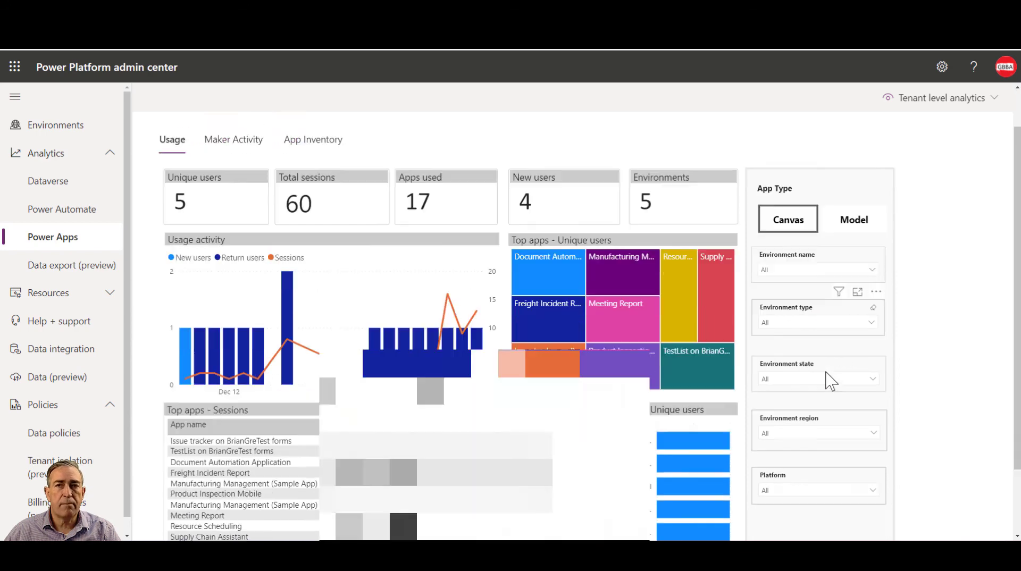
Examine the tenant-level Usage, Maker Activity and App Inventory reports for Power Apps.
scroll(831, 381, "down", 2)
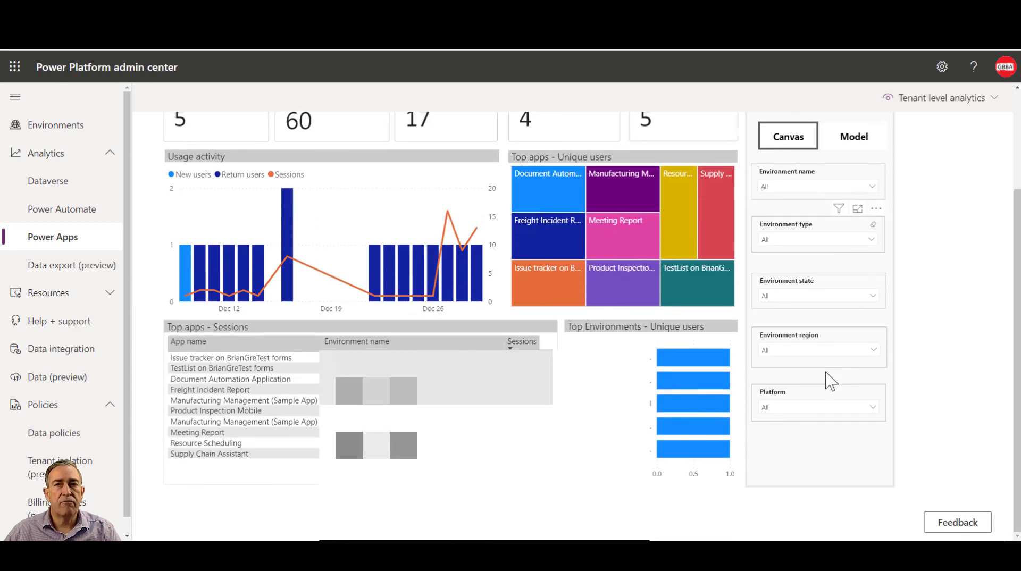
scroll(831, 381, "up", 3)
left_click(243, 196)
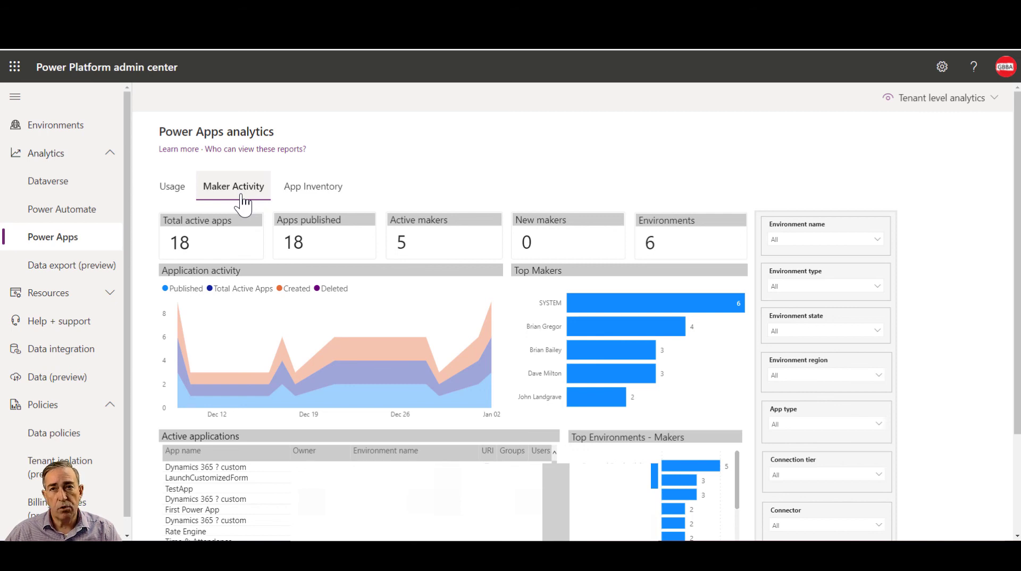
left_click(312, 200)
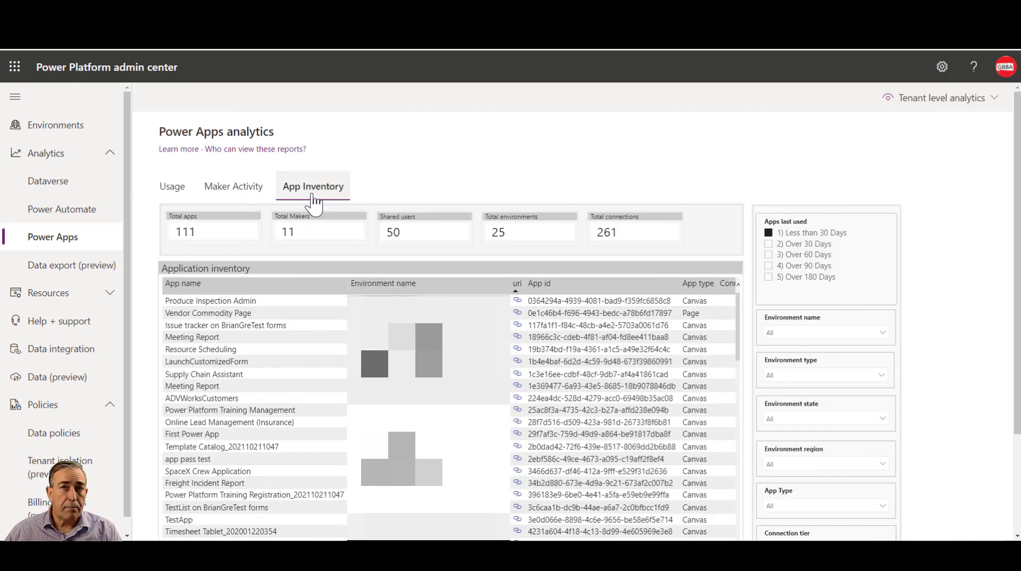